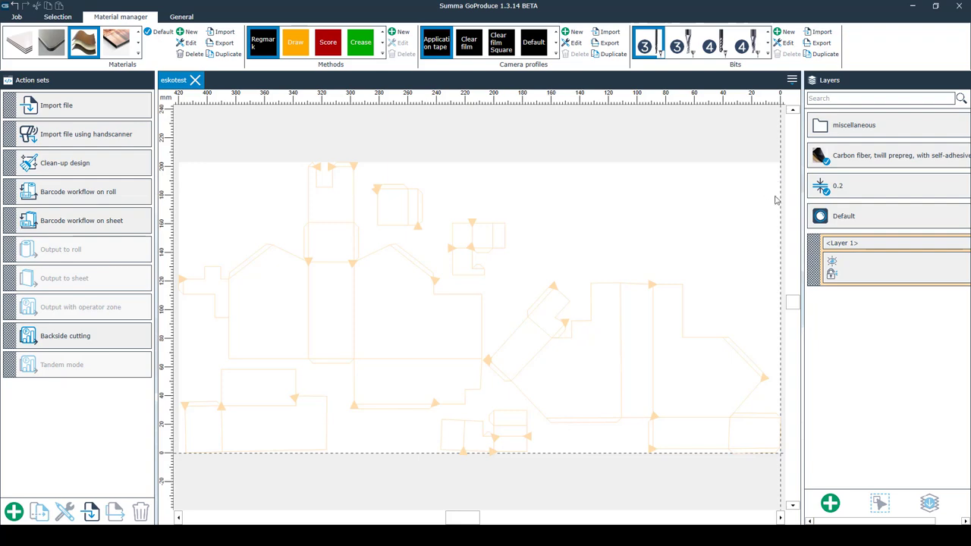
Set the wood-look material as the default, and search for "uni" to assign the Universal material to the job.
{"action": "left_click", "coordinate": [110, 44]}
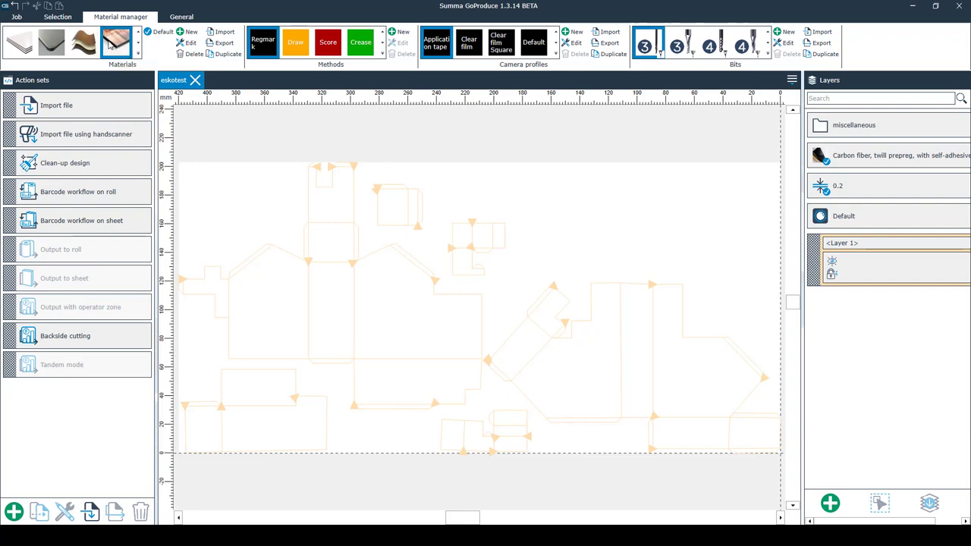
{"action": "left_click", "coordinate": [160, 36]}
{"action": "left_click", "coordinate": [830, 100]}
{"action": "type", "text": "uni"}
{"action": "left_click", "coordinate": [846, 120]}
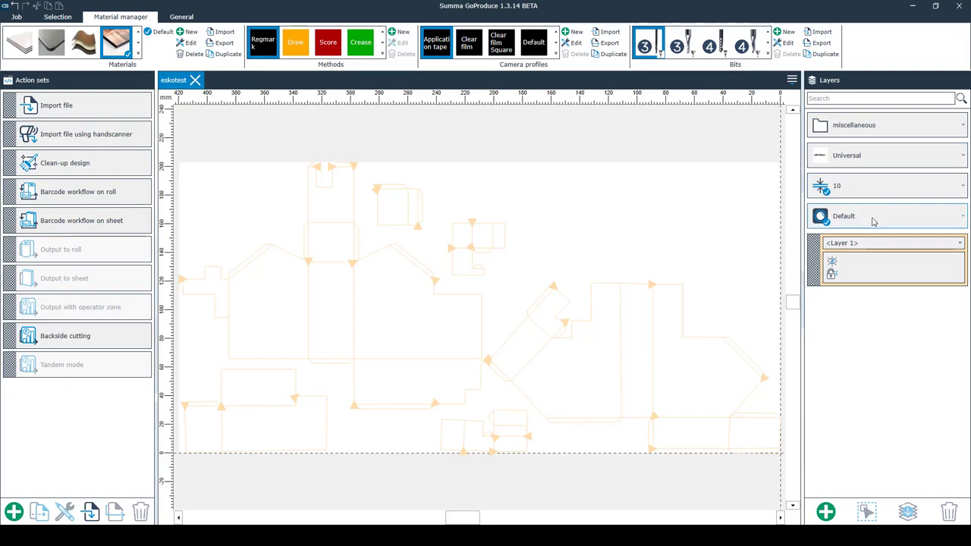
Assign the Draw method to Layer 1 and view the tool properties of its default tool without changing them.
{"action": "left_click", "coordinate": [880, 242]}
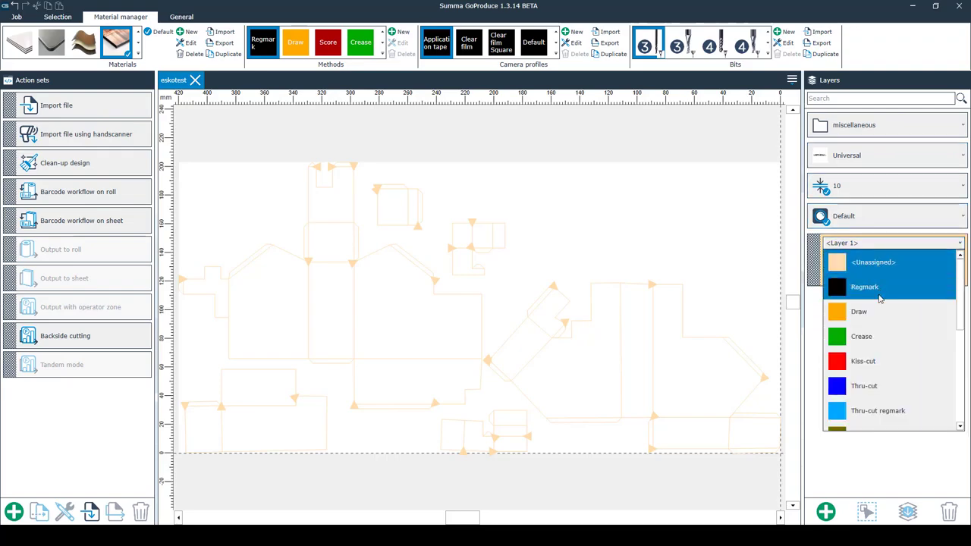
{"action": "left_click", "coordinate": [882, 313]}
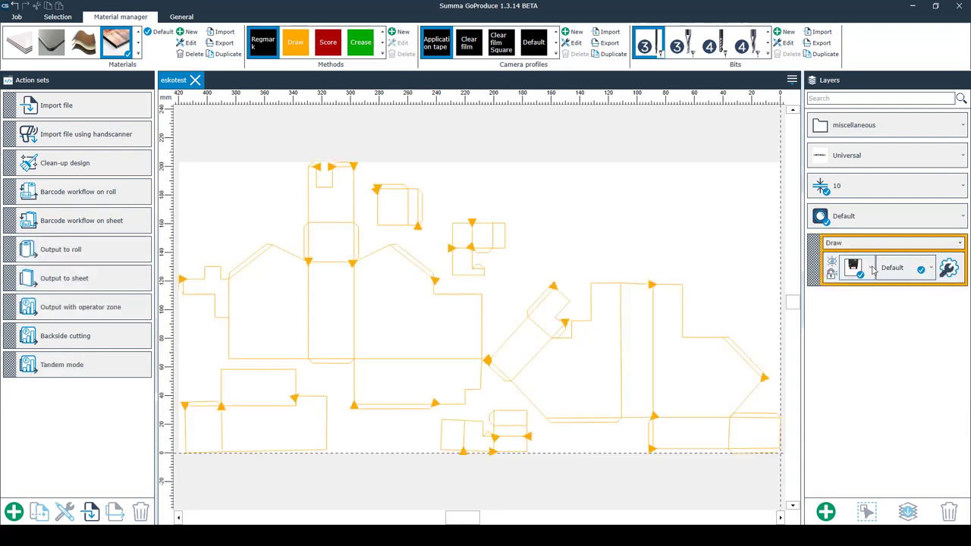
{"action": "left_click", "coordinate": [871, 267]}
{"action": "left_click", "coordinate": [868, 314]}
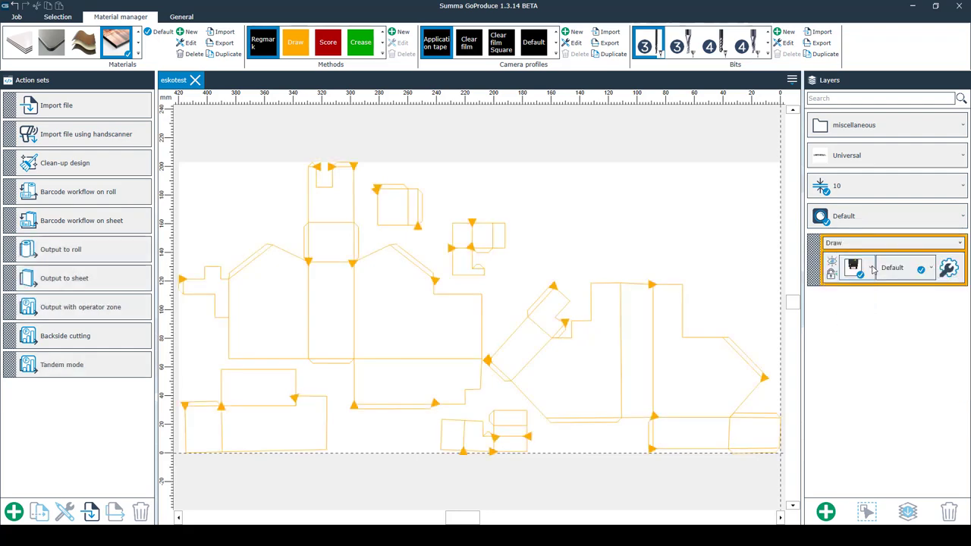
{"action": "left_click", "coordinate": [948, 269]}
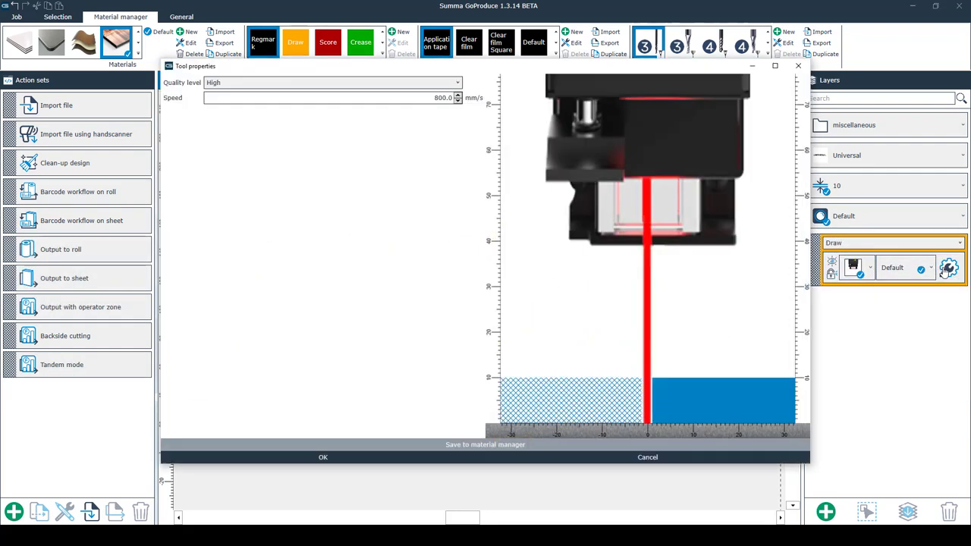
{"action": "left_click", "coordinate": [640, 458]}
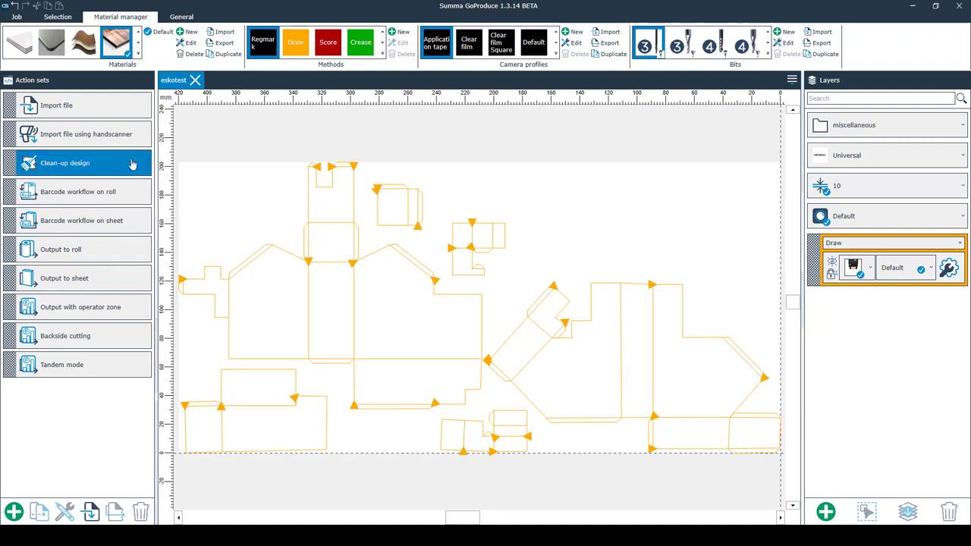
Examine the Import job settings of the Import file using handscanner action set, including the folder choices for its import directory.
{"action": "double_click", "coordinate": [115, 137]}
{"action": "left_click", "coordinate": [270, 142]}
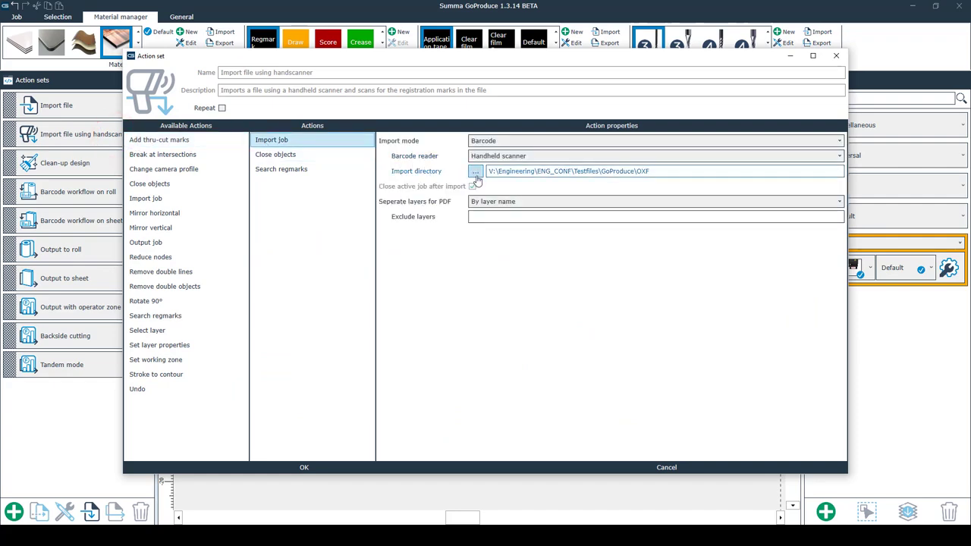
{"action": "left_click", "coordinate": [475, 170]}
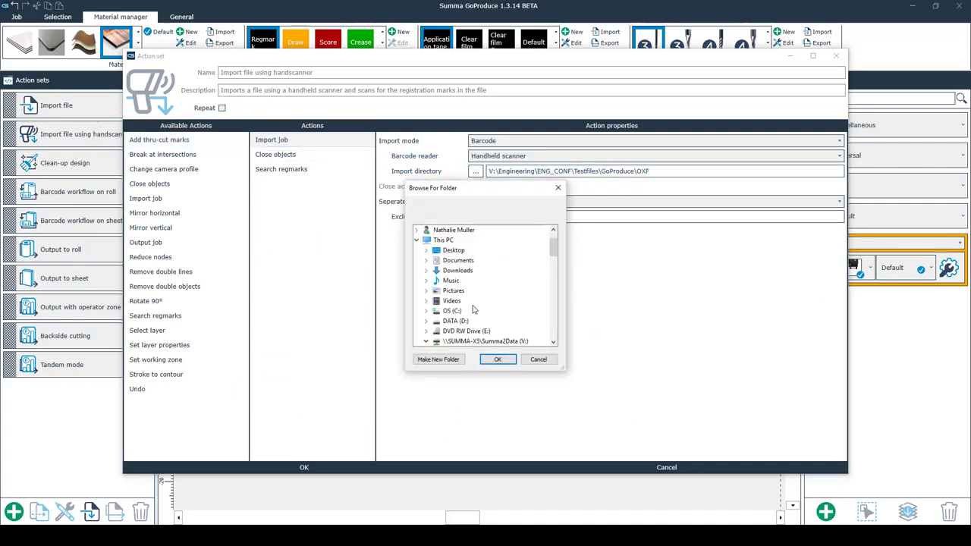
{"action": "left_click", "coordinate": [538, 359]}
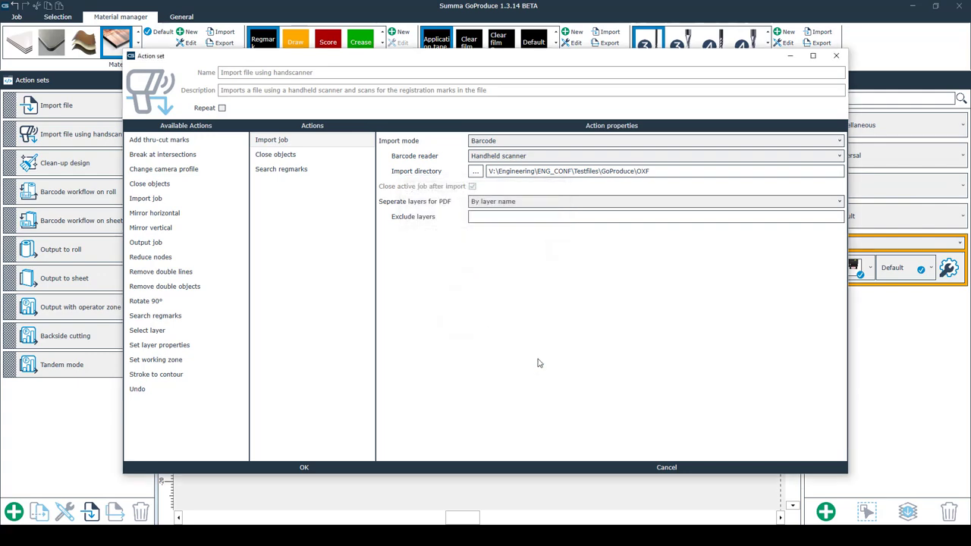
{"action": "left_click", "coordinate": [304, 468]}
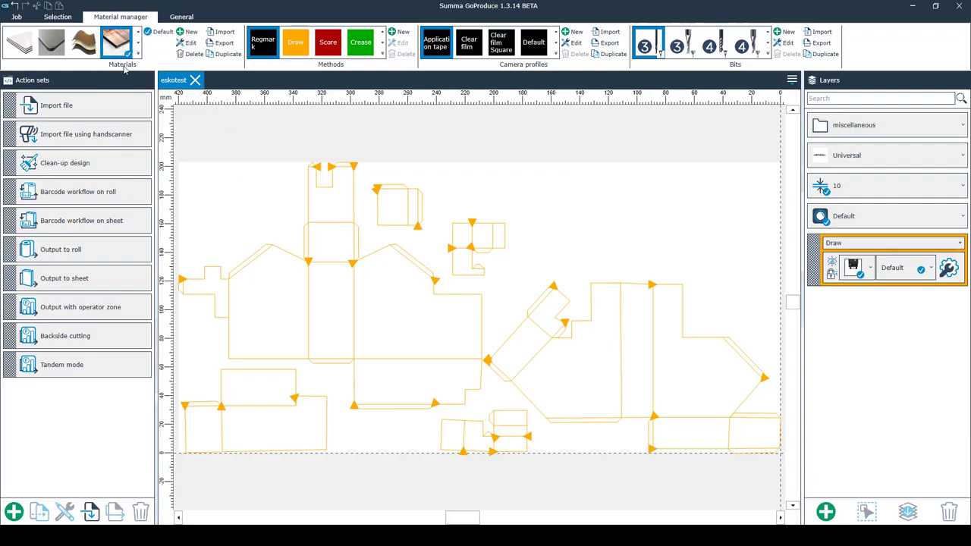
Run the Import file using handscanner action set and close the open job.
{"action": "left_click", "coordinate": [138, 135]}
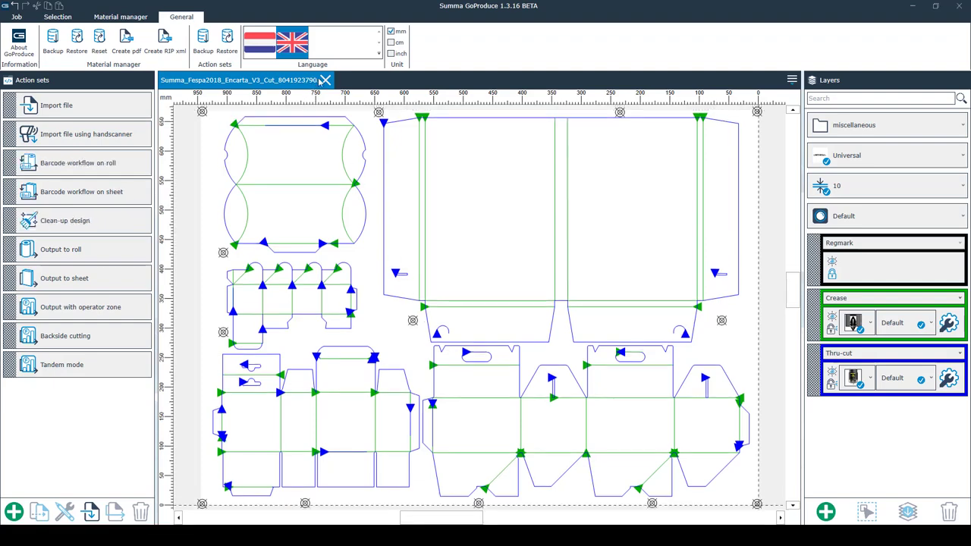
{"action": "left_click", "coordinate": [325, 80]}
Set the Import job directory of the Barcode workflow on roll action set to Downloads\pdf bestanden, and run that action set.
{"action": "double_click", "coordinate": [105, 171]}
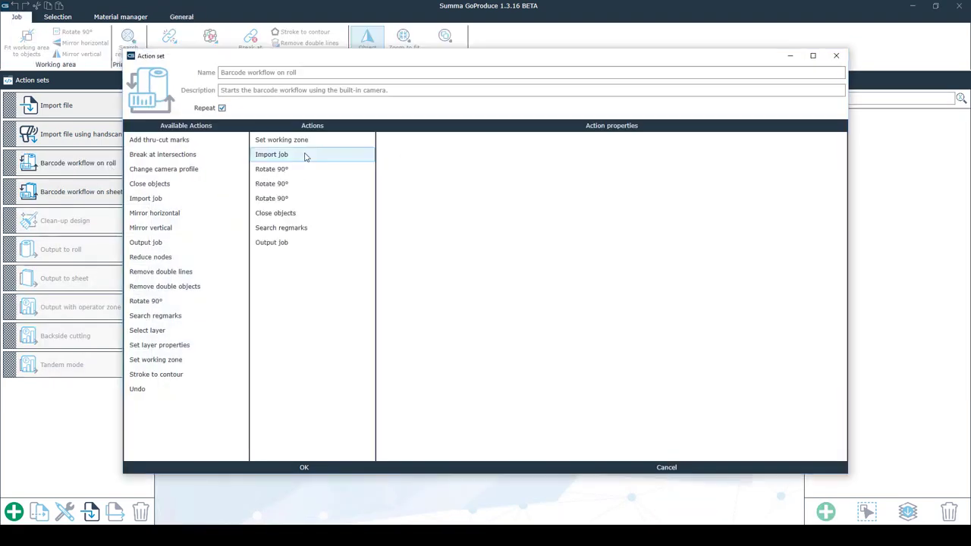
{"action": "left_click", "coordinate": [306, 156]}
{"action": "left_click", "coordinate": [474, 172]}
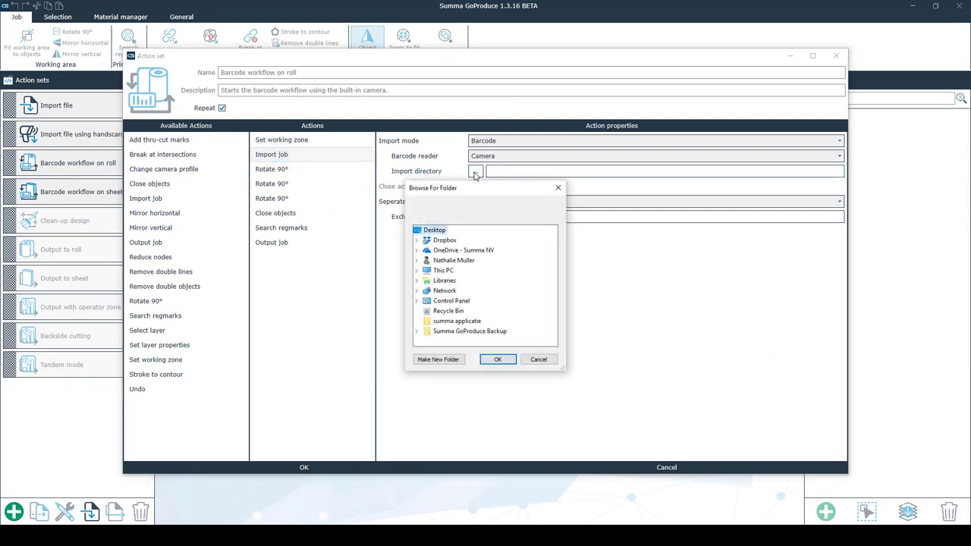
{"action": "double_click", "coordinate": [441, 270]}
{"action": "double_click", "coordinate": [459, 271]}
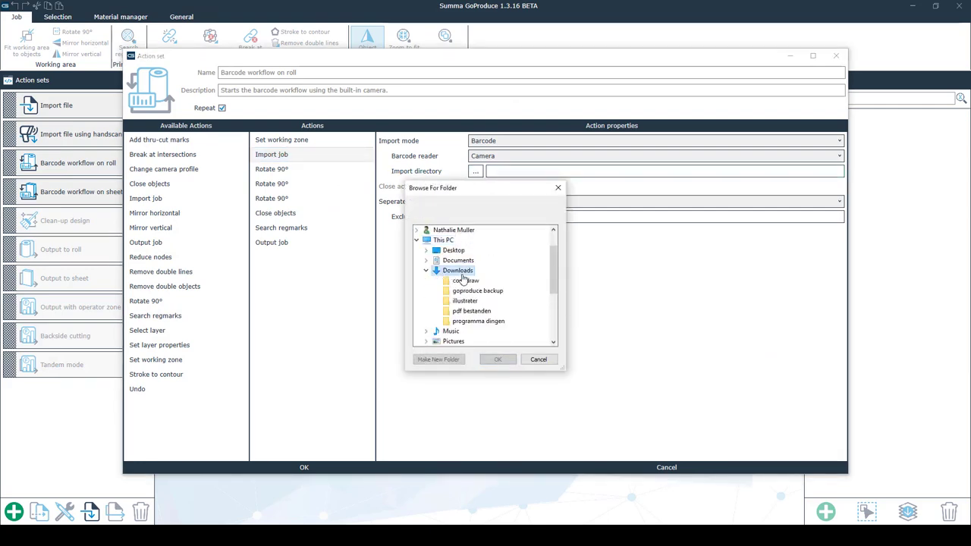
{"action": "left_click", "coordinate": [475, 312]}
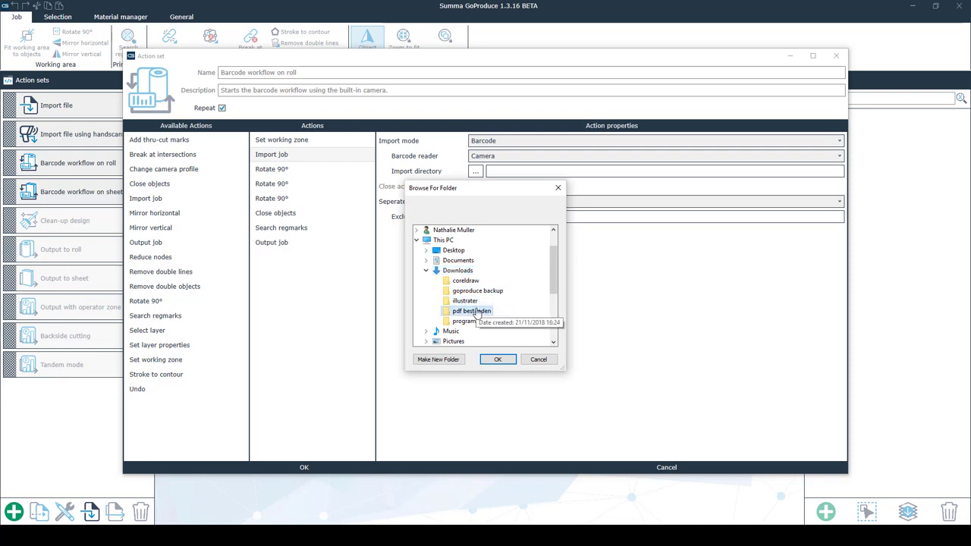
{"action": "left_click", "coordinate": [498, 359]}
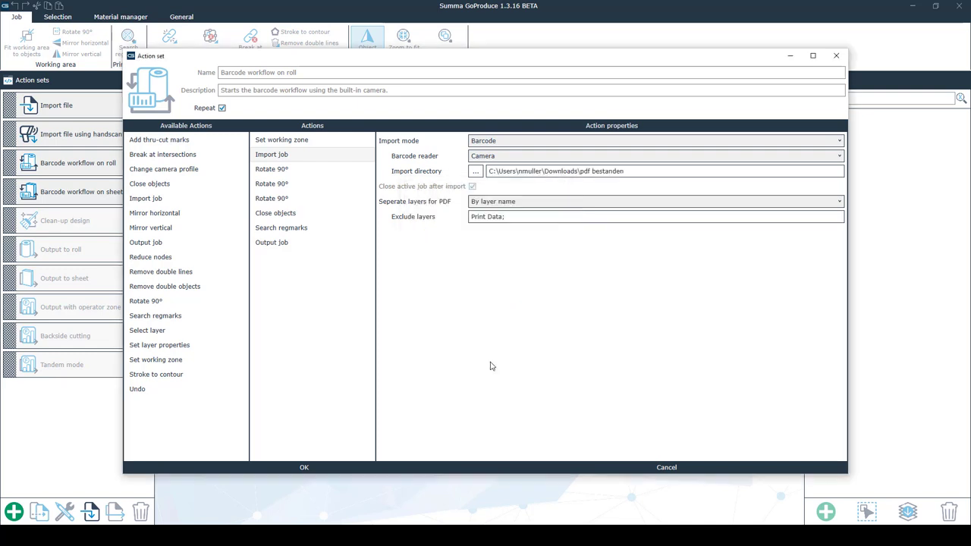
{"action": "left_click", "coordinate": [288, 469]}
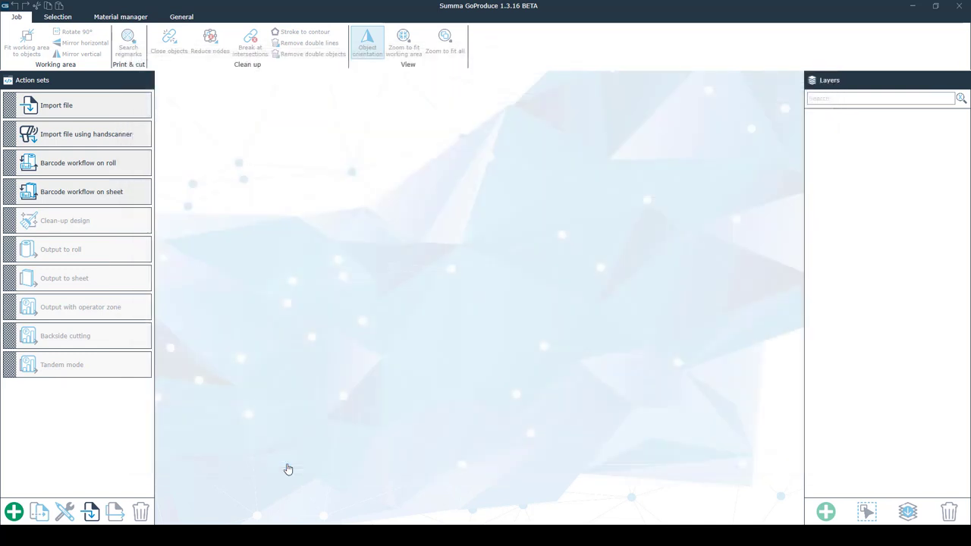
{"action": "left_click", "coordinate": [119, 166]}
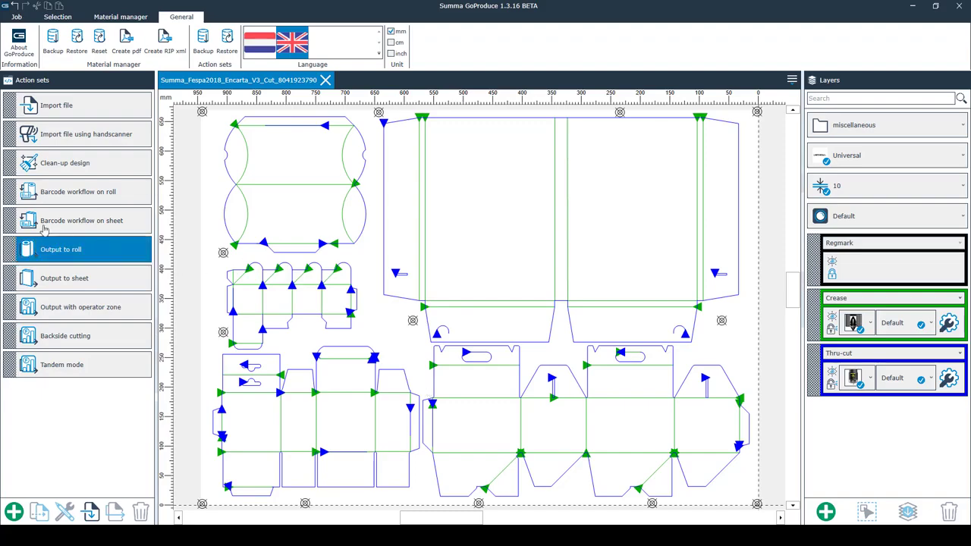
Move the Clean-up design action set below Barcode workflow on sheet and close the open job.
{"action": "left_click_drag", "start_coordinate": [9, 166], "coordinate": [11, 236]}
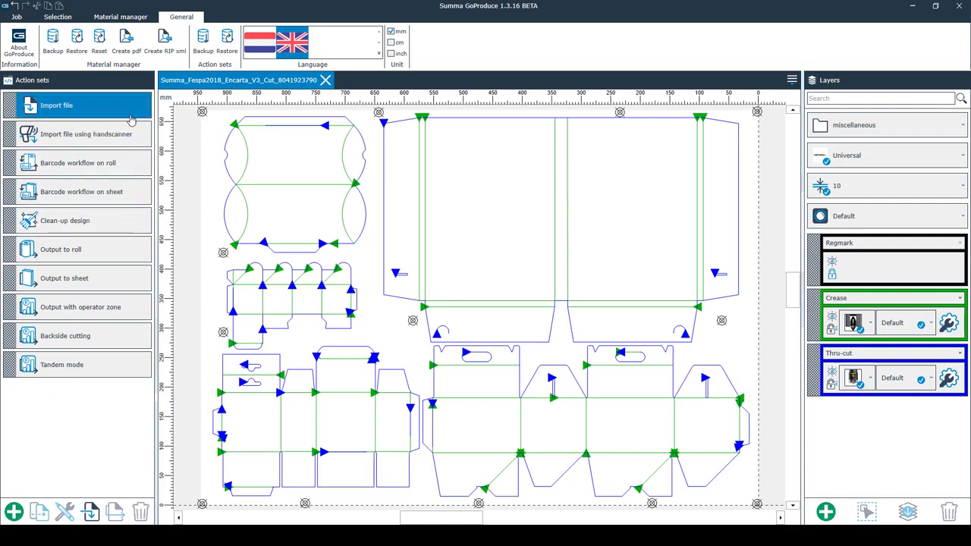
{"action": "left_click", "coordinate": [326, 80]}
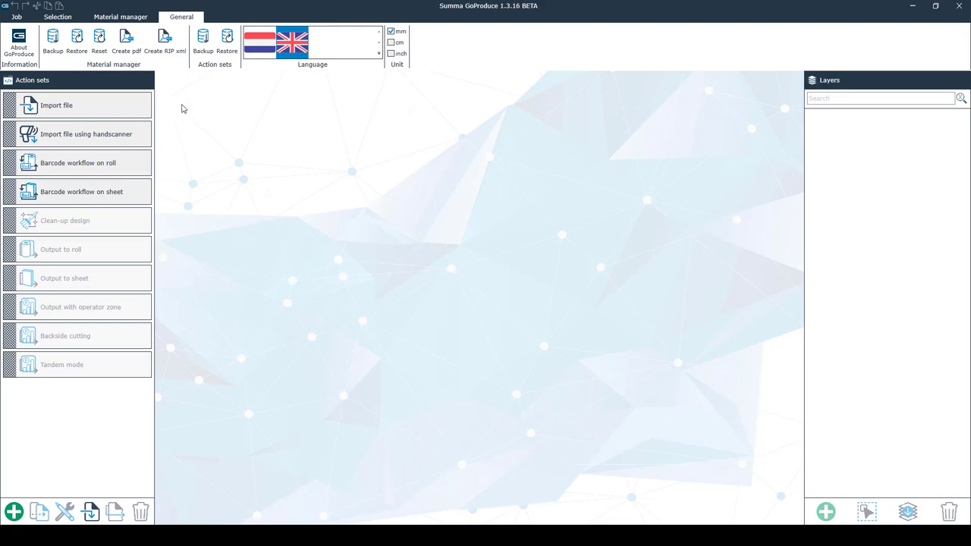
Open the Import file action set and examine Import job's excluded layers and PDF layer separation options, and the Close objects margin.
{"action": "double_click", "coordinate": [80, 111]}
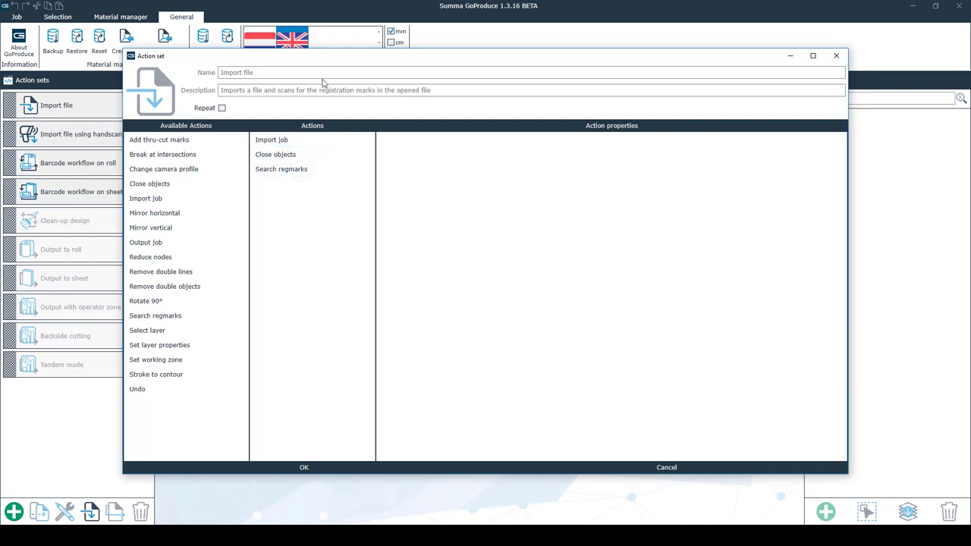
{"action": "left_click", "coordinate": [340, 141]}
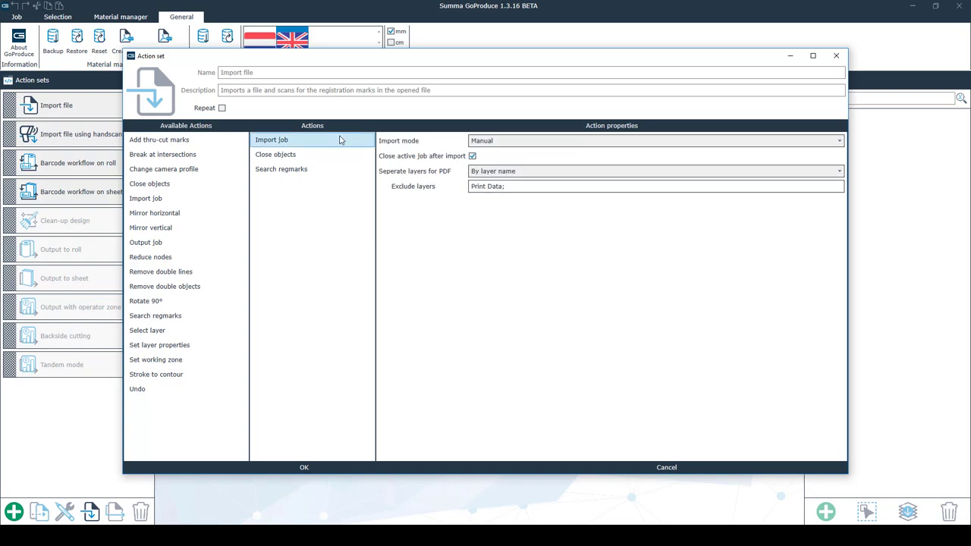
{"action": "left_click", "coordinate": [668, 188]}
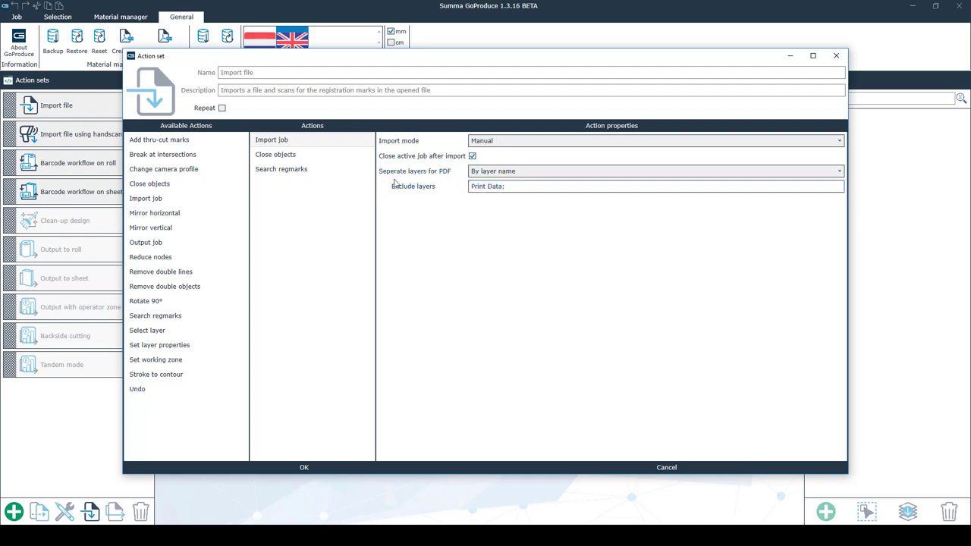
{"action": "left_click", "coordinate": [522, 171]}
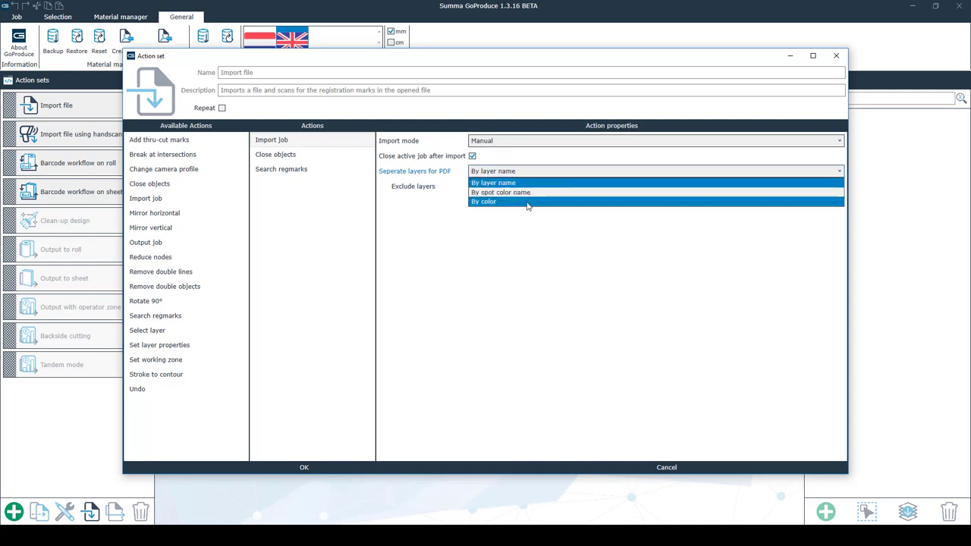
{"action": "left_click", "coordinate": [457, 188]}
{"action": "left_click", "coordinate": [323, 156]}
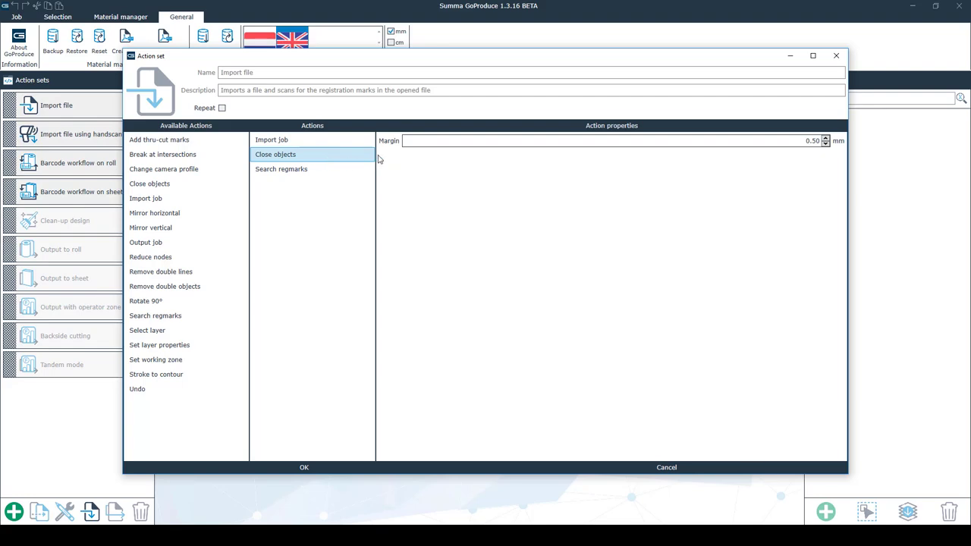
Examine the Search regmarks settings for all layers, layer names and mark shape, trying the All layers option on and off.
{"action": "left_click", "coordinate": [331, 175]}
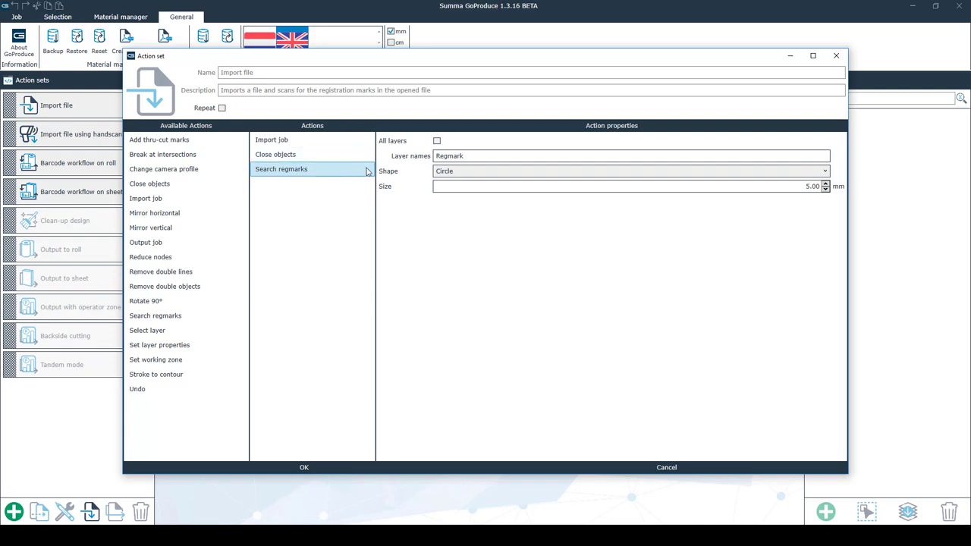
{"action": "left_click", "coordinate": [465, 156]}
{"action": "left_click", "coordinate": [436, 141]}
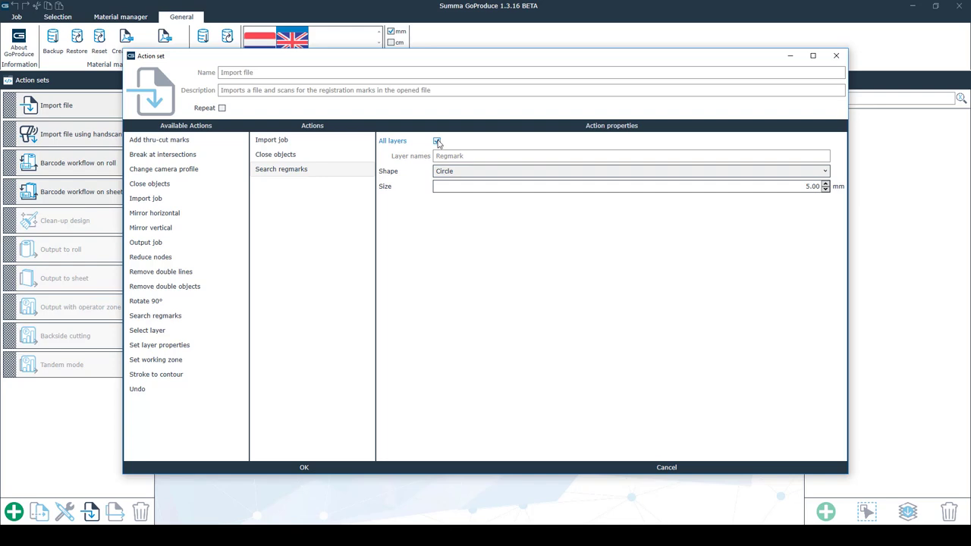
{"action": "left_click", "coordinate": [437, 142]}
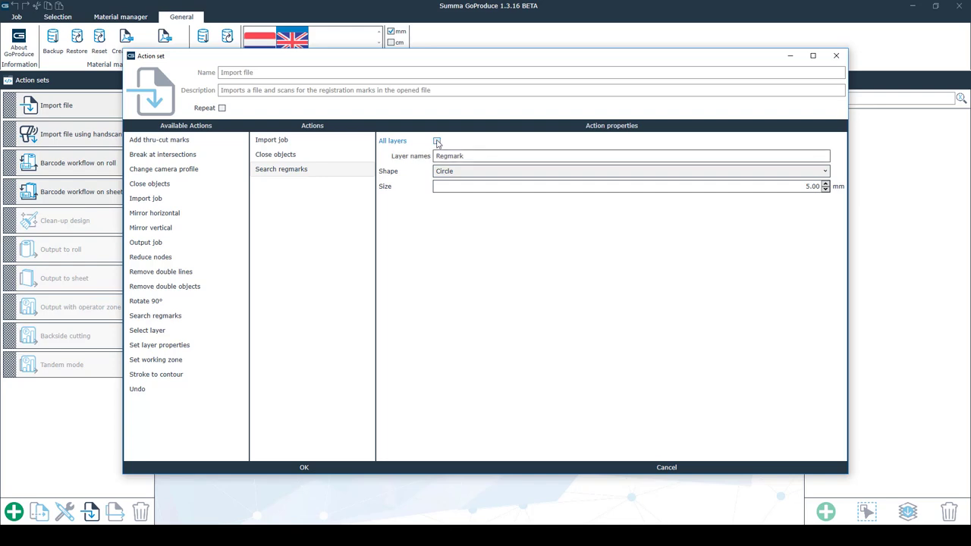
{"action": "left_click", "coordinate": [448, 155]}
{"action": "left_click", "coordinate": [468, 176]}
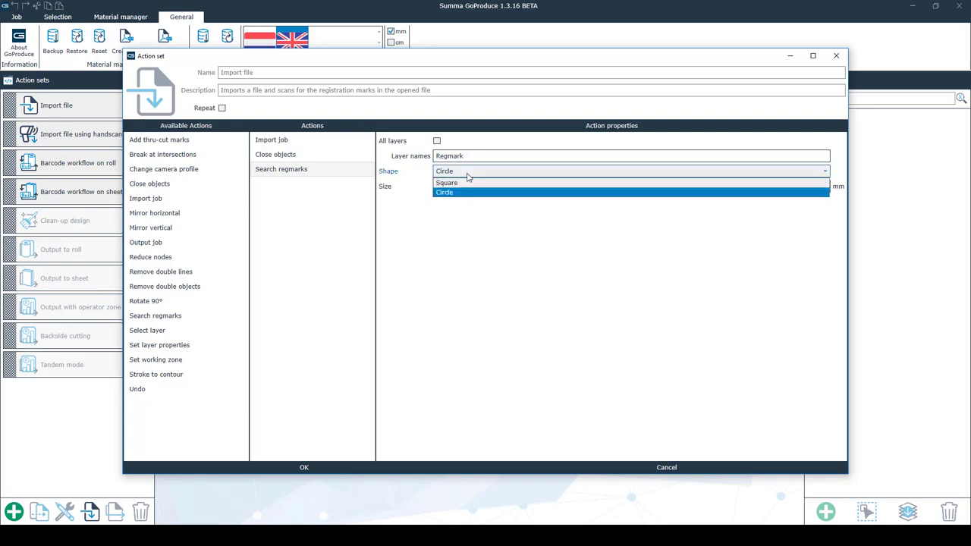
{"action": "left_click", "coordinate": [468, 177]}
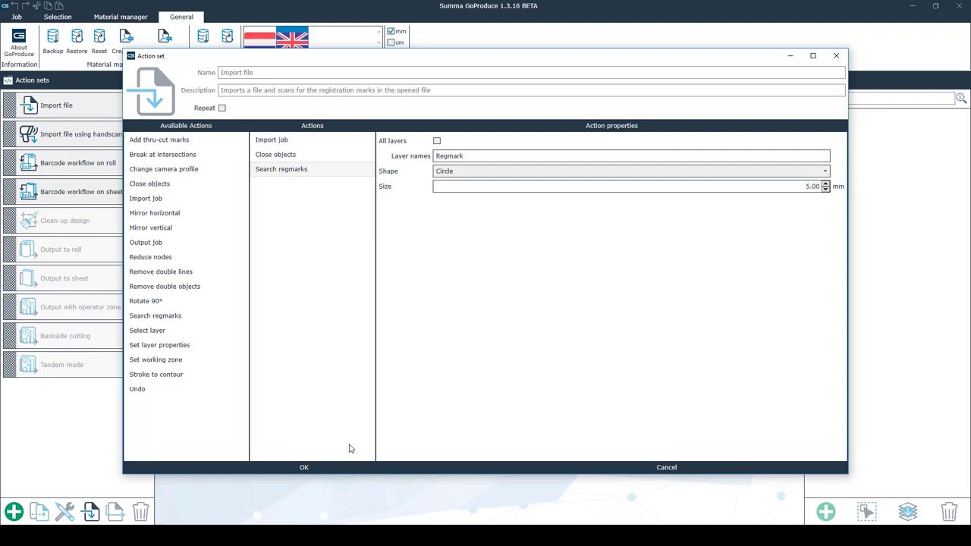
Insert a Rotate 90° action before Search regmarks in the Import file action set and remove it again.
{"action": "left_click_drag", "start_coordinate": [169, 303], "coordinate": [331, 169]}
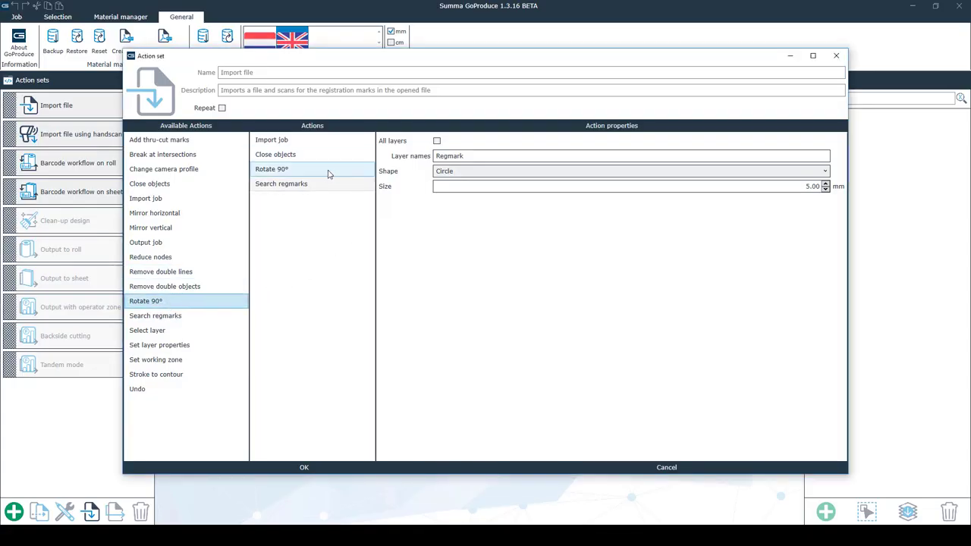
{"action": "left_click", "coordinate": [329, 174]}
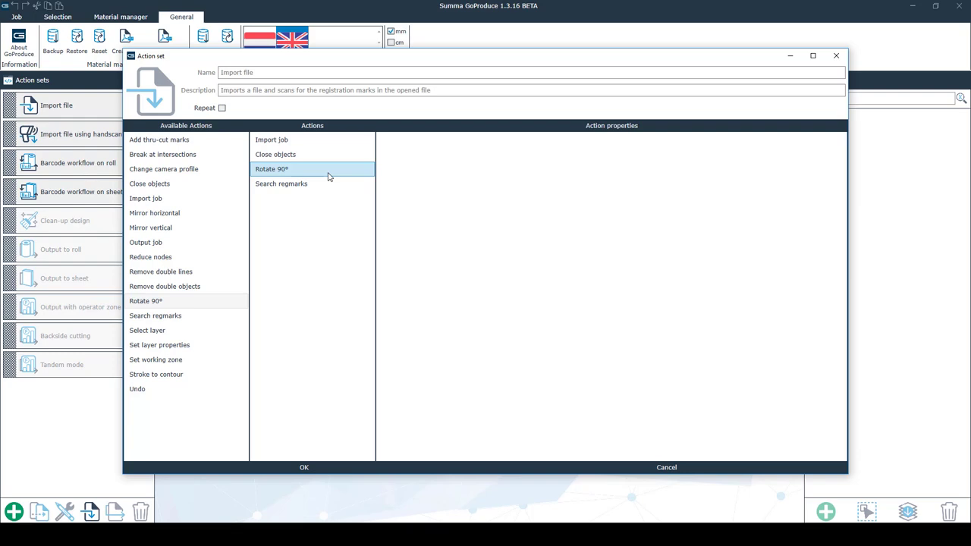
{"action": "key", "text": "Delete"}
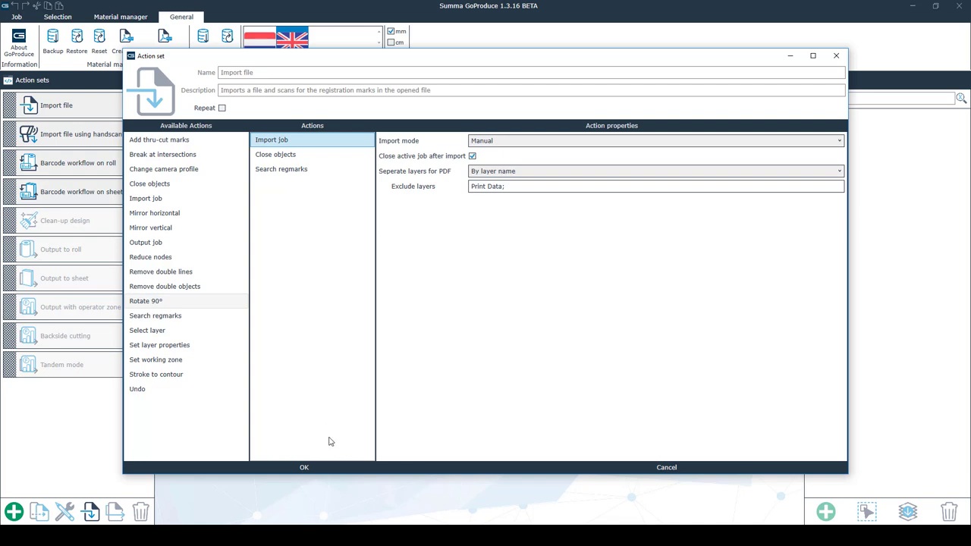
{"action": "left_click", "coordinate": [303, 468]}
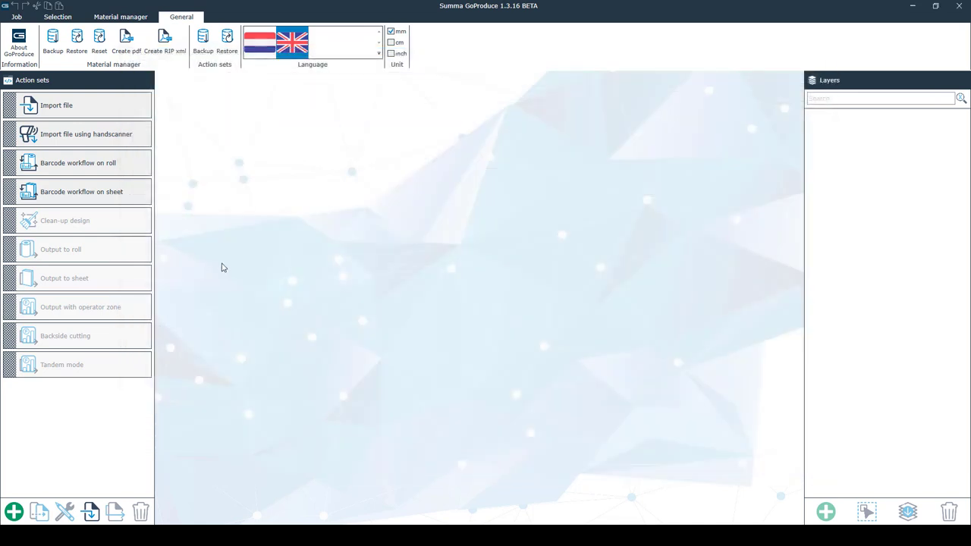
Examine the Import job settings of the Import file using handscanner action set, including barcode reader and import directory, and close it.
{"action": "double_click", "coordinate": [142, 143]}
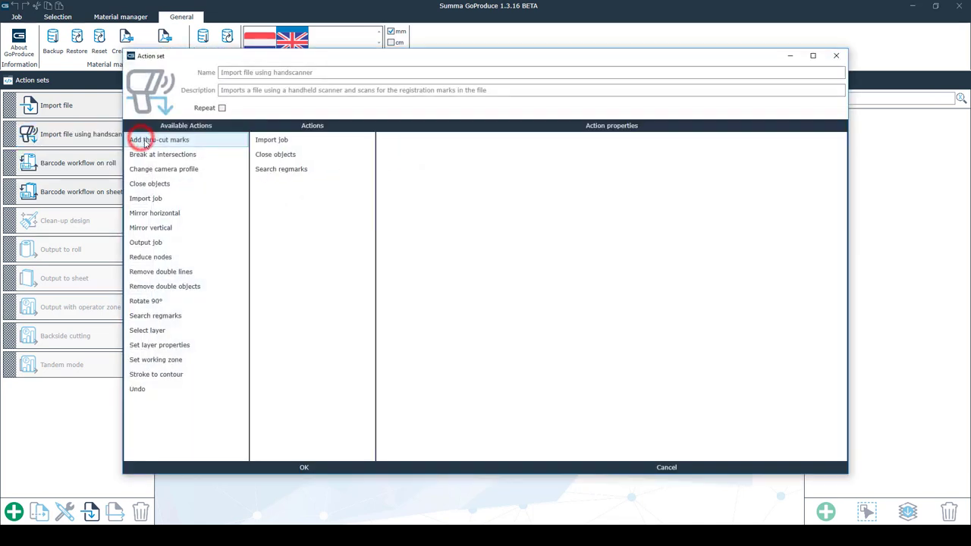
{"action": "left_click", "coordinate": [334, 143]}
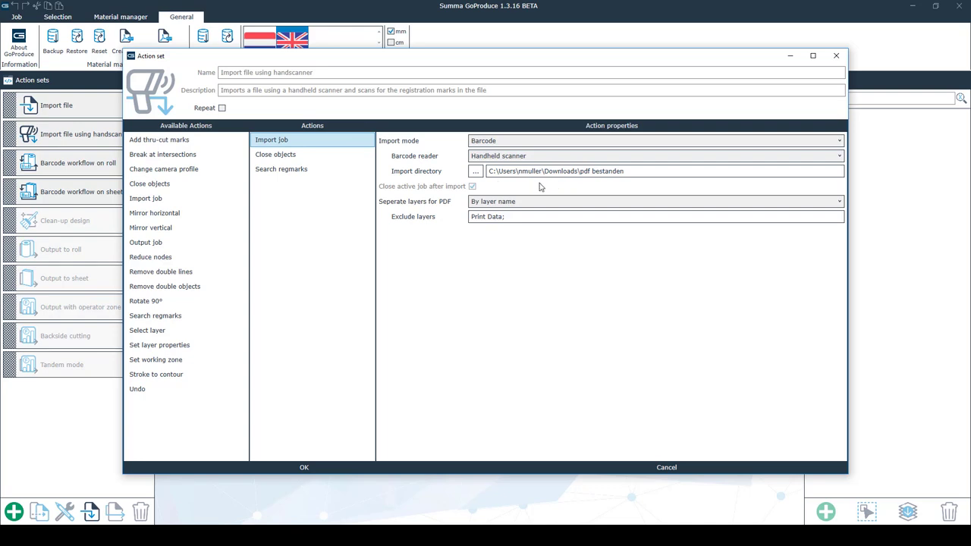
{"action": "left_click_drag", "start_coordinate": [545, 173], "coordinate": [407, 201]}
{"action": "left_click", "coordinate": [314, 463]}
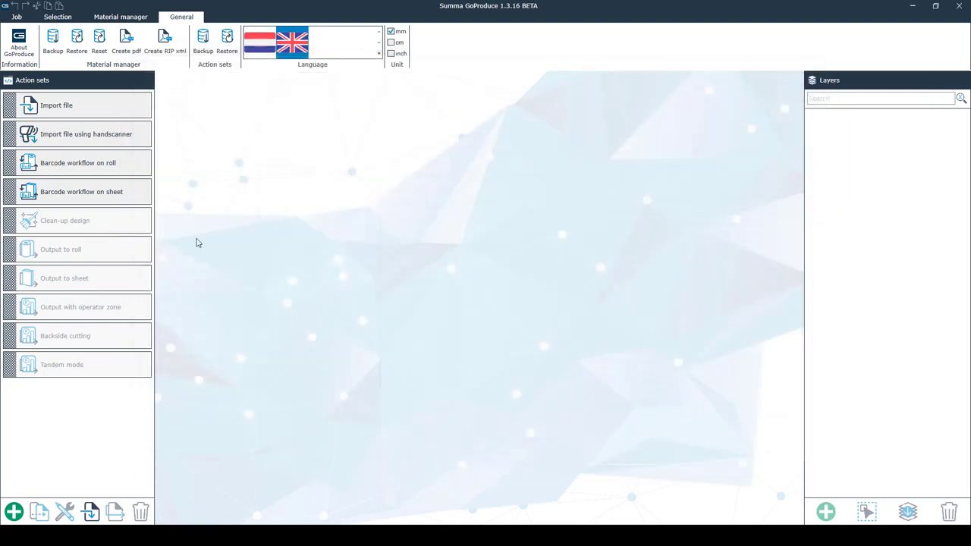
Open the Barcode workflow on roll action set and examine its working zone options and the Import job barcode settings.
{"action": "left_click", "coordinate": [114, 171]}
{"action": "double_click", "coordinate": [113, 165]}
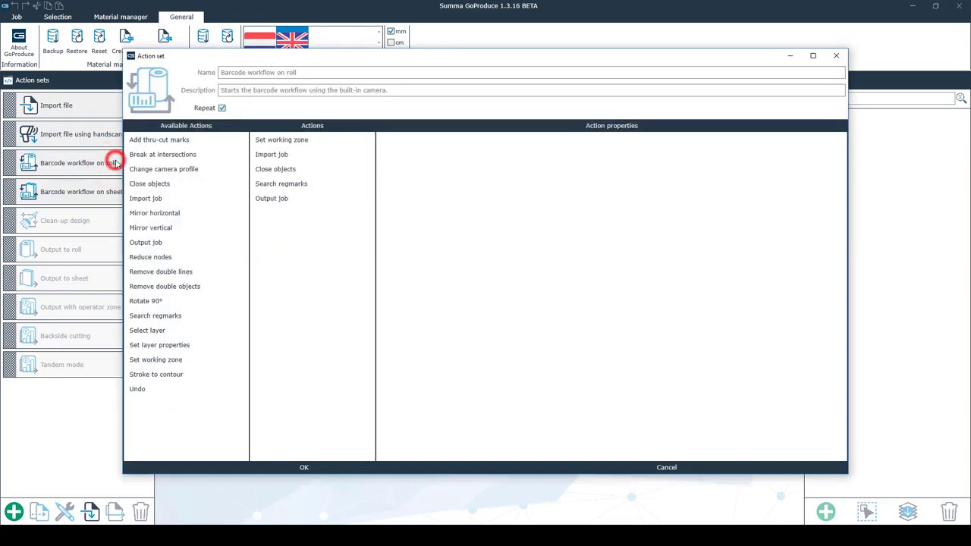
{"action": "left_click", "coordinate": [319, 144]}
{"action": "left_click", "coordinate": [440, 141]}
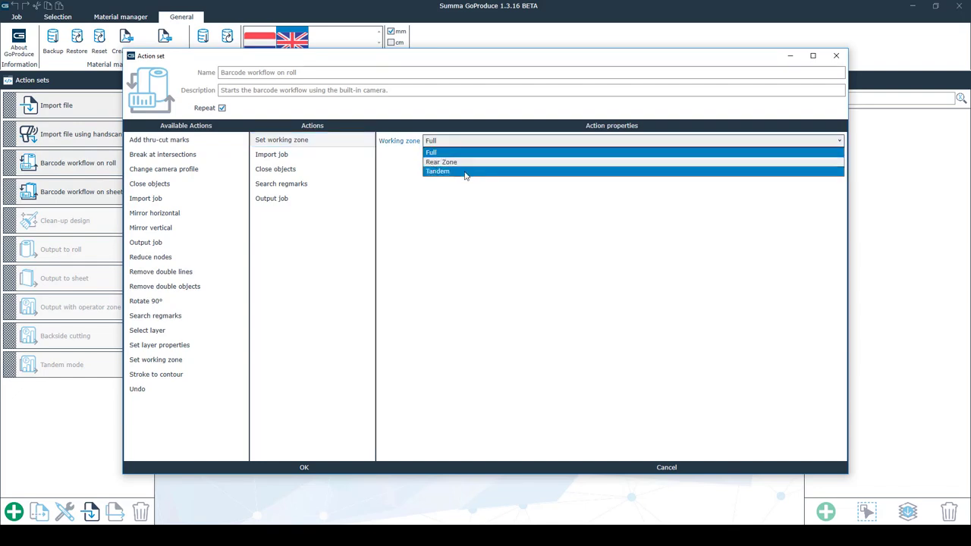
{"action": "left_click", "coordinate": [472, 142]}
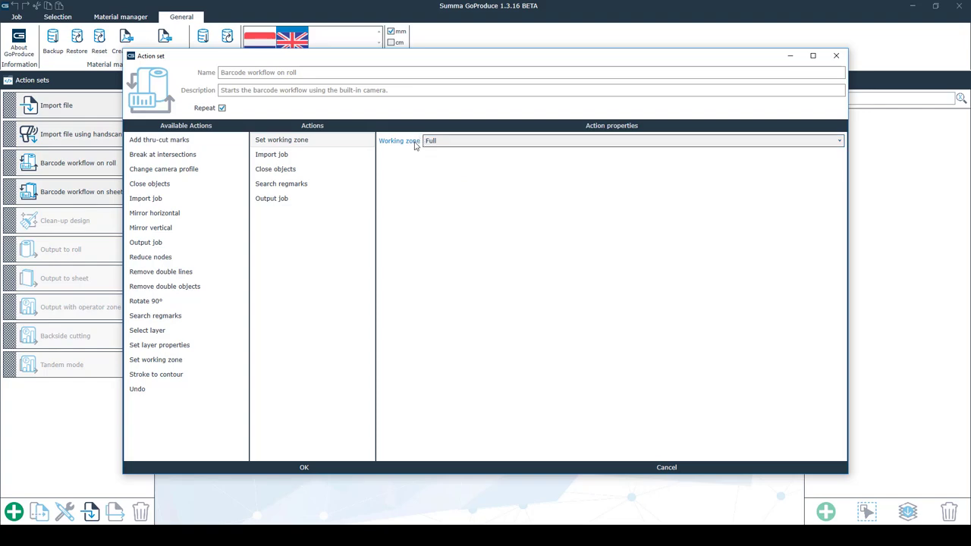
{"action": "left_click", "coordinate": [350, 155]}
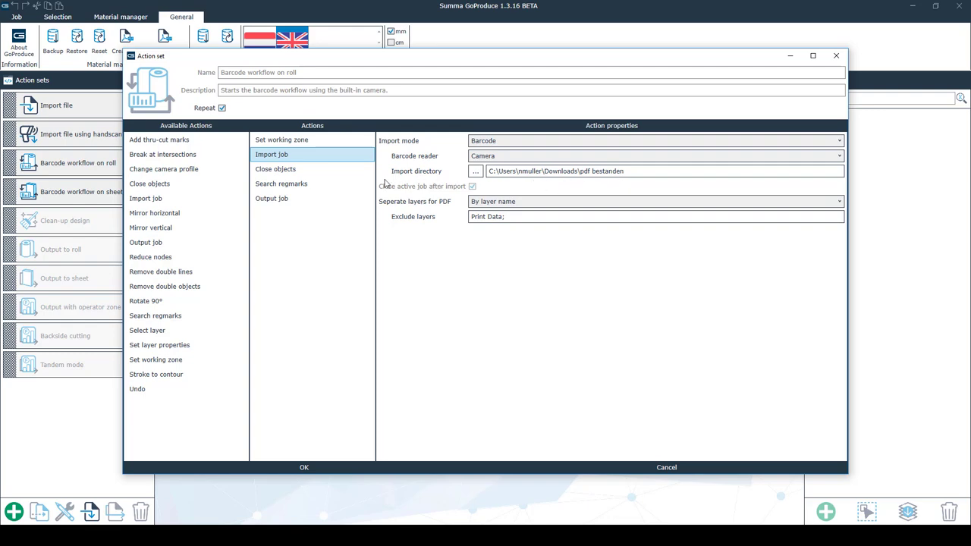
Examine the Output job settings of Barcode workflow on roll, including the Pause when feeding options, and close the action set.
{"action": "left_click", "coordinate": [304, 201]}
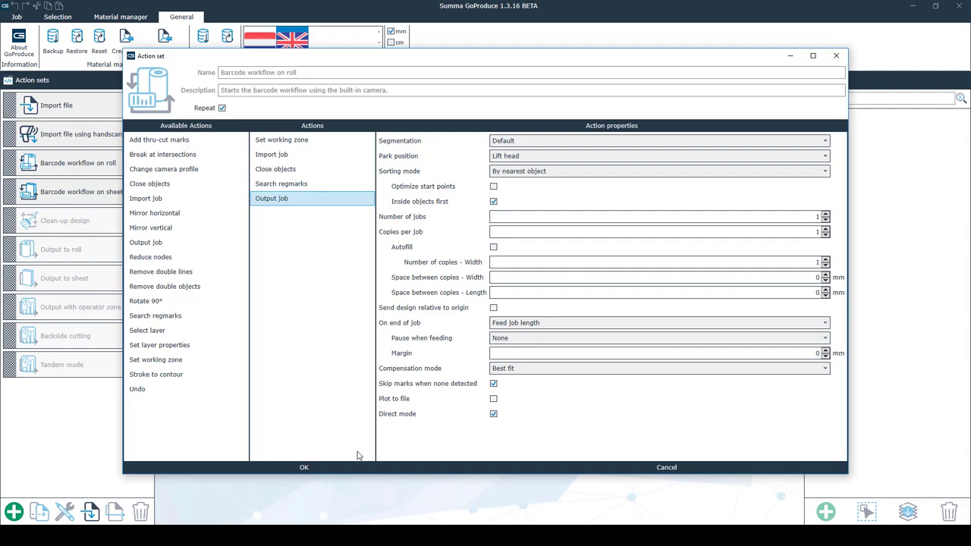
{"action": "left_click", "coordinate": [520, 342]}
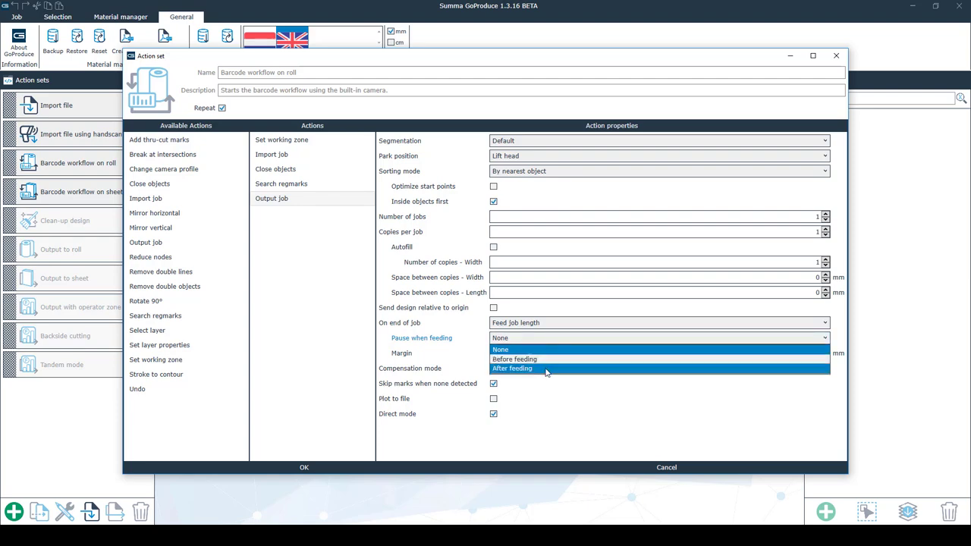
{"action": "left_click", "coordinate": [540, 341]}
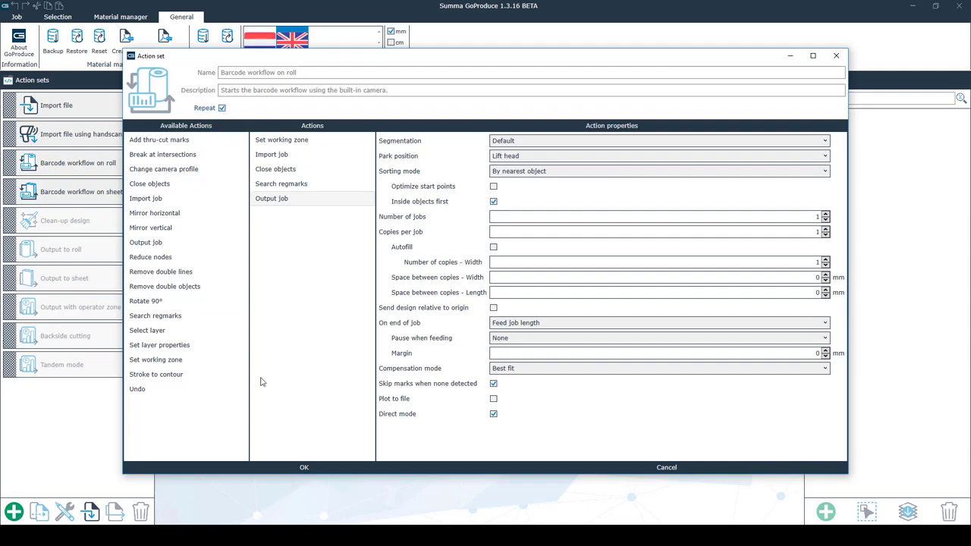
{"action": "left_click", "coordinate": [304, 470]}
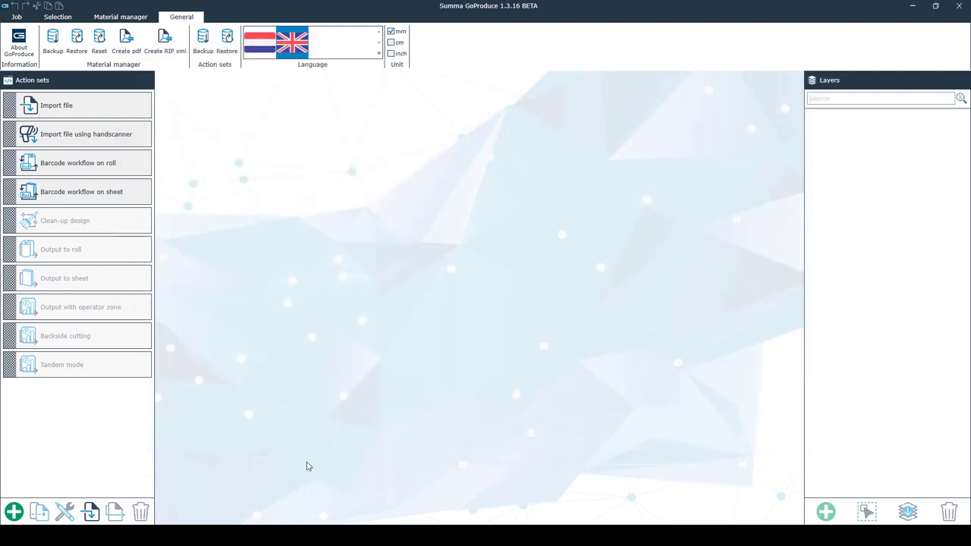